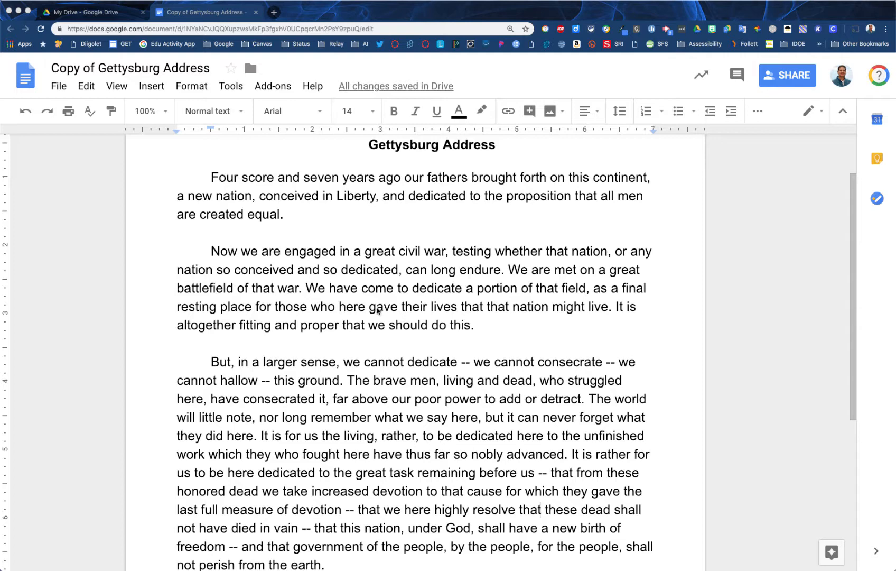
- Place the cursor after "far above" in the third paragraph and view the web image search for inserting pictures
left_click(389, 399)
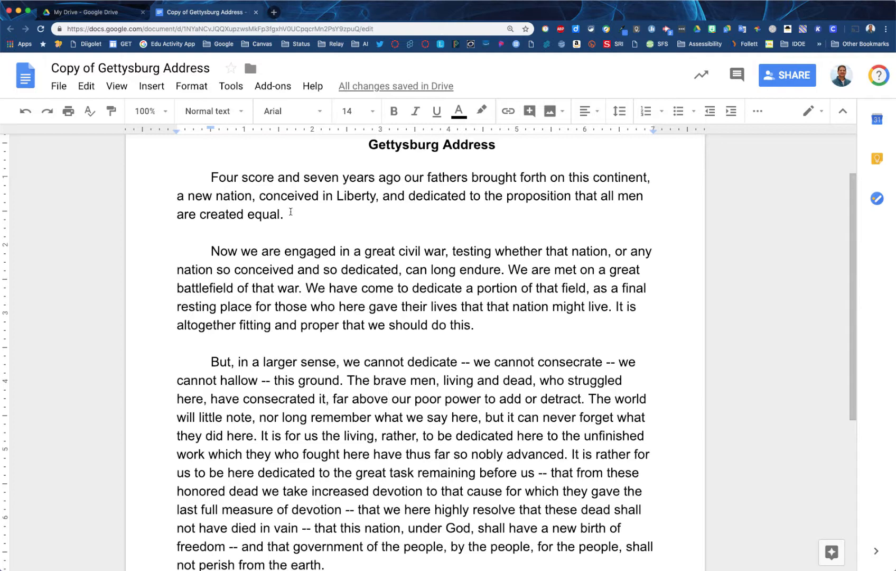
left_click(152, 86)
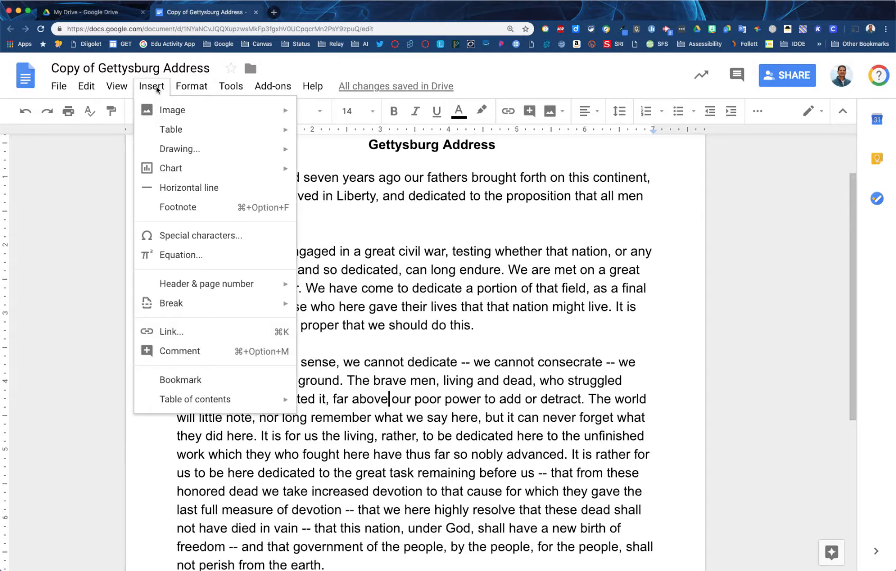
mouse_move(165, 112)
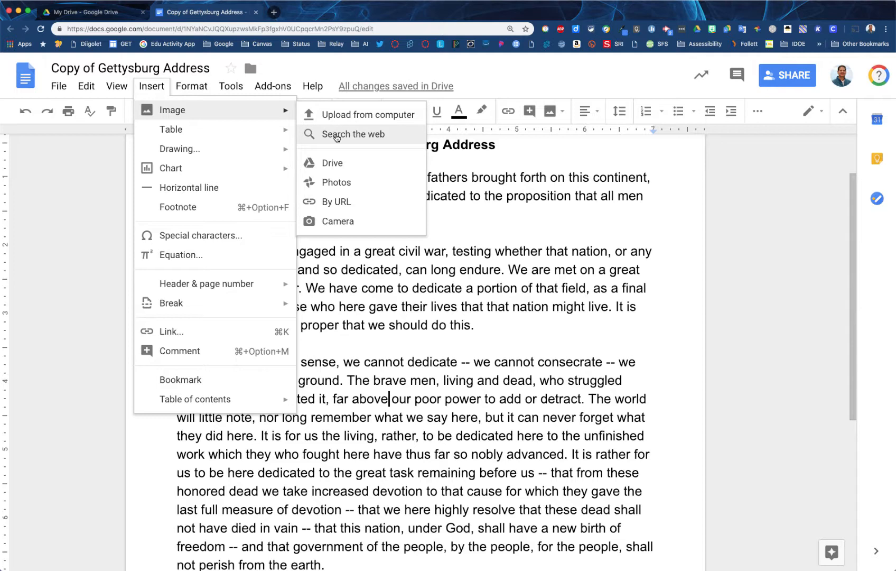
left_click(336, 138)
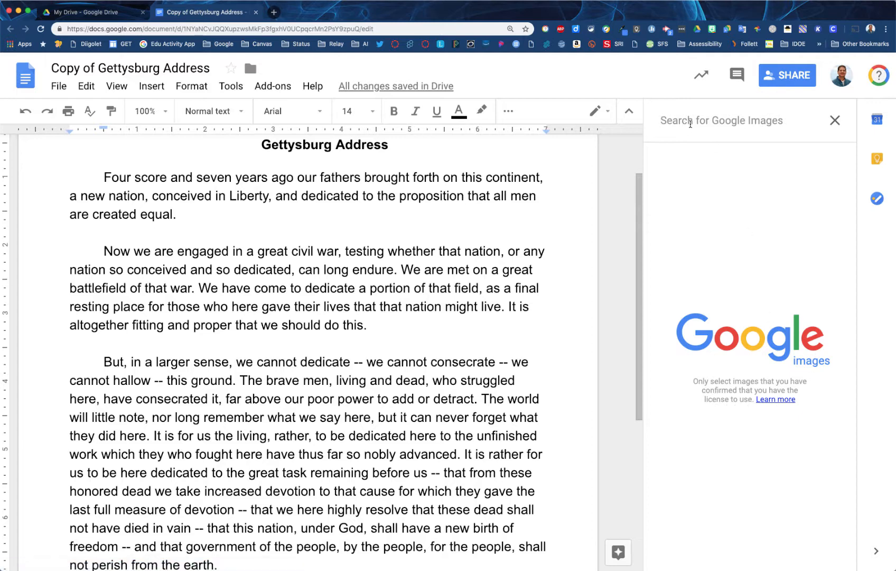
left_click(834, 121)
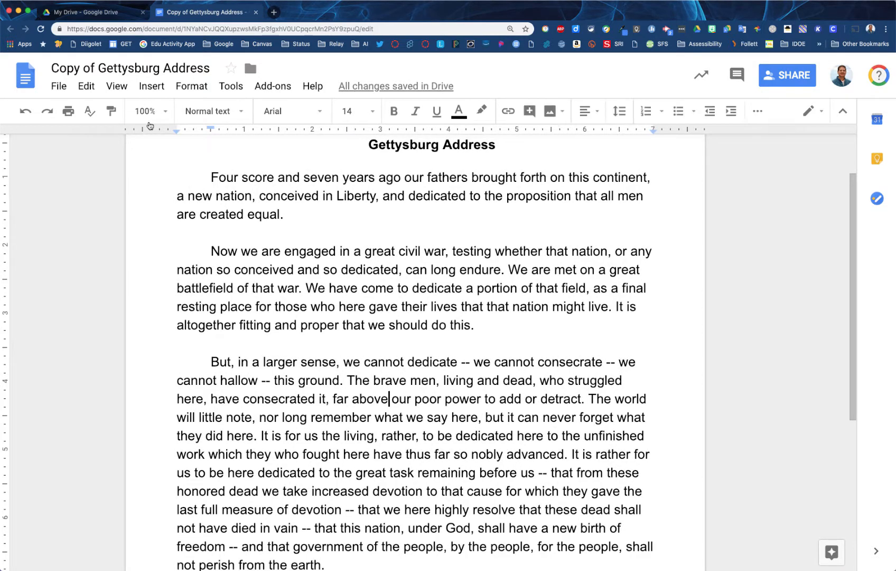
- View Google Drive as an image source and check its "2018 elead presentations" folder for pictures
left_click(152, 86)
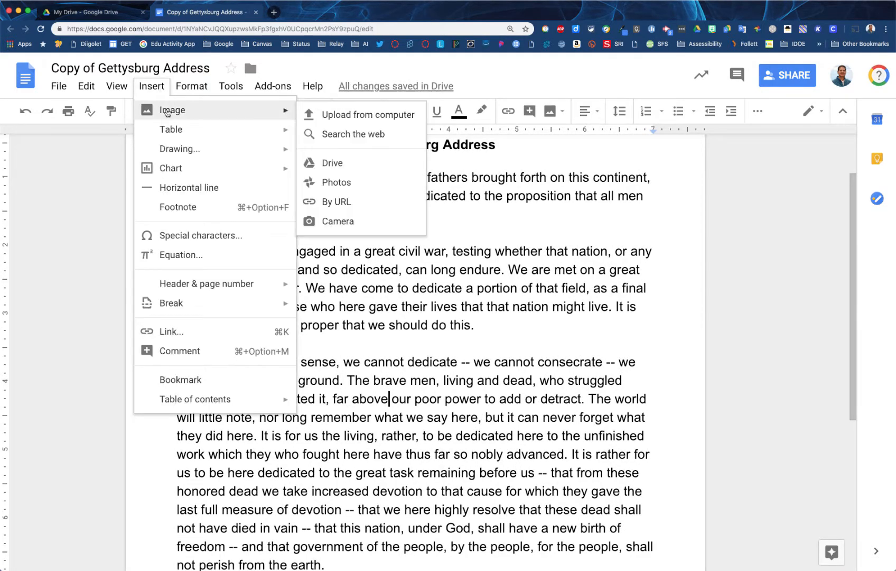
left_click(338, 165)
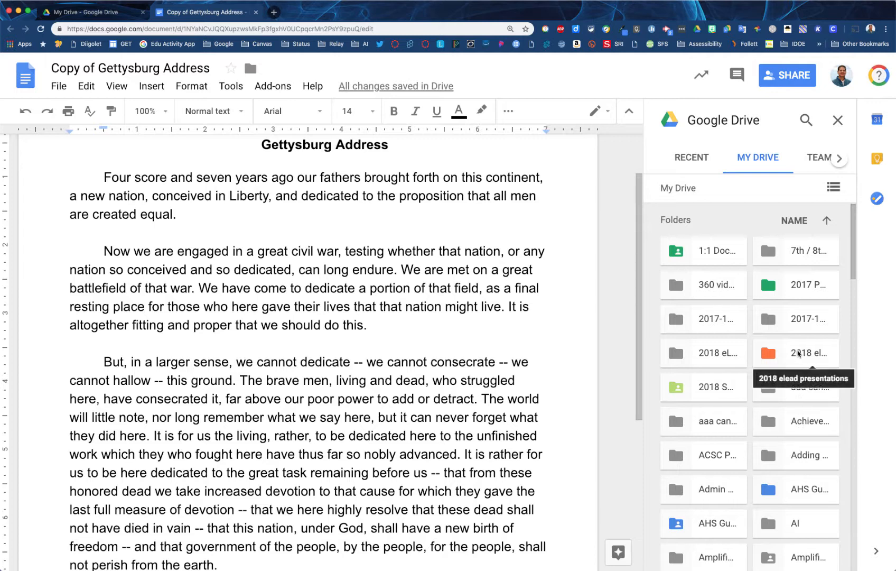
left_click(799, 353)
double_click(798, 353)
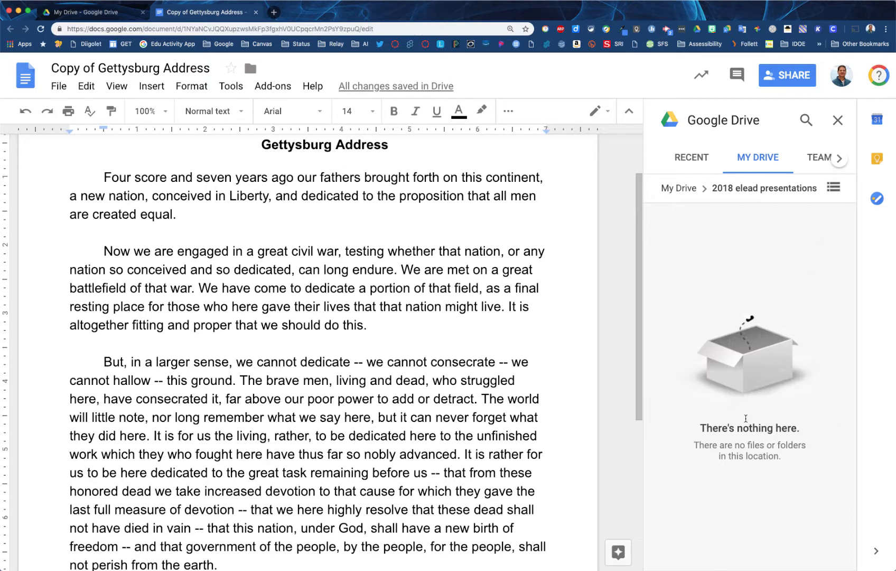
left_click(837, 120)
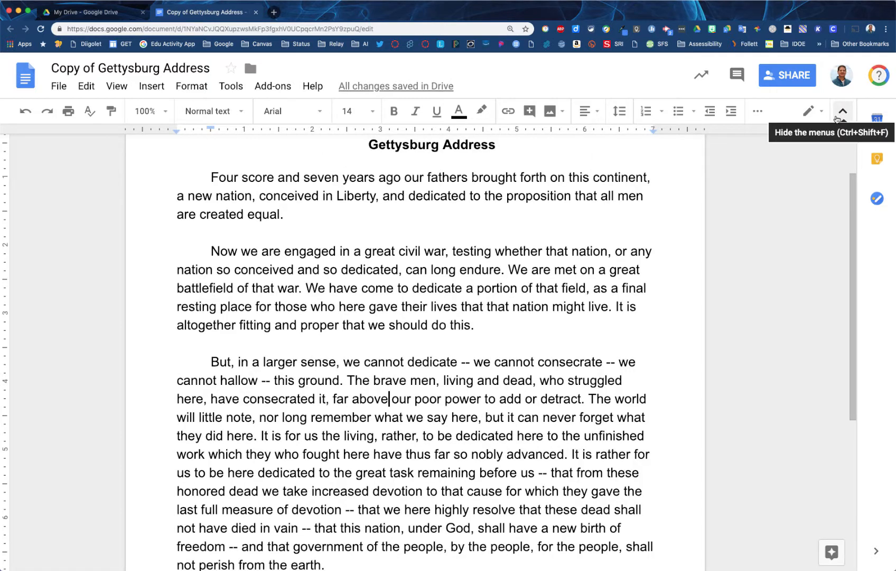
left_click(151, 88)
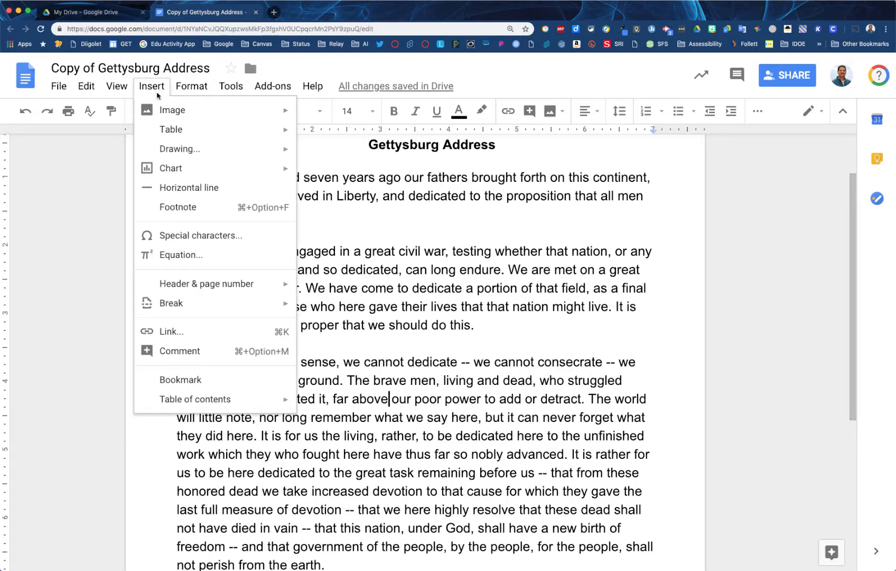
mouse_move(159, 110)
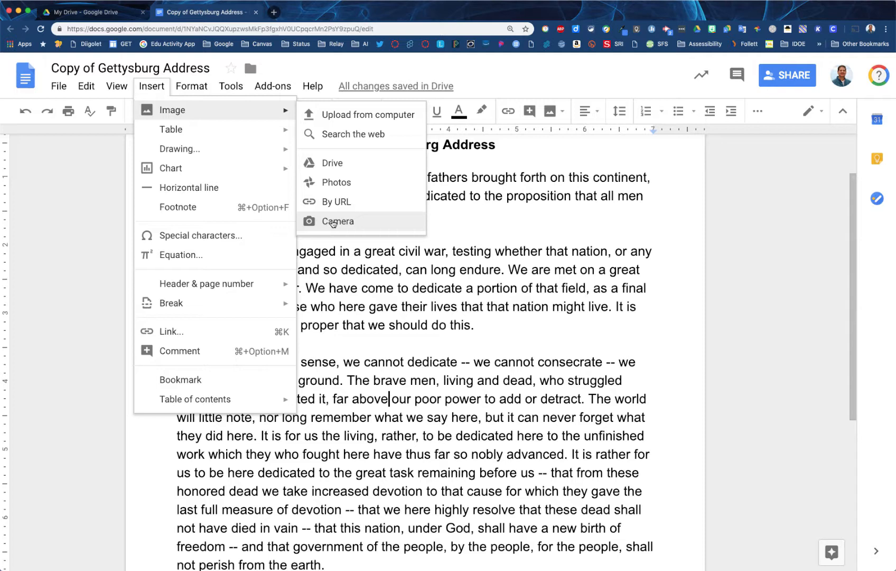
left_click(152, 86)
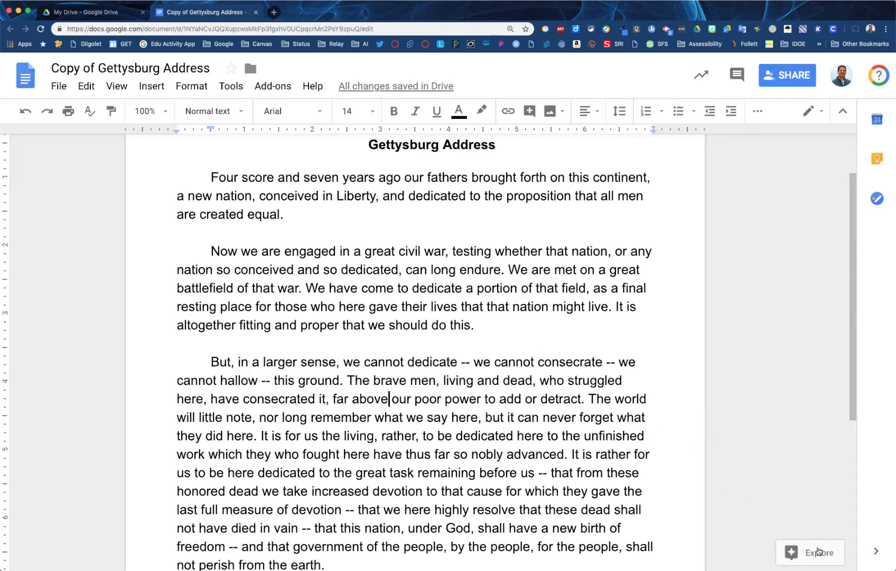
- Use Explore to show the image results for the suggested topic Gettysburg Address
left_click(796, 553)
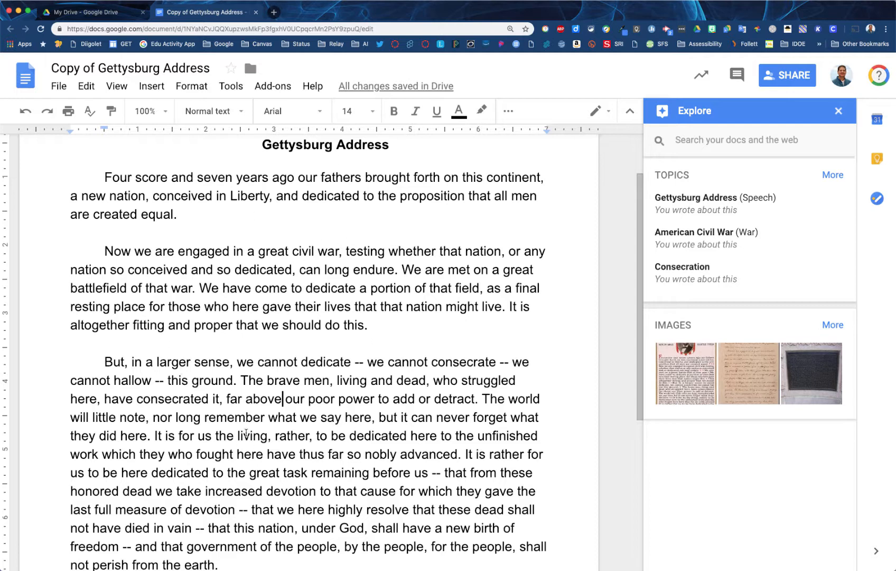
left_click(699, 200)
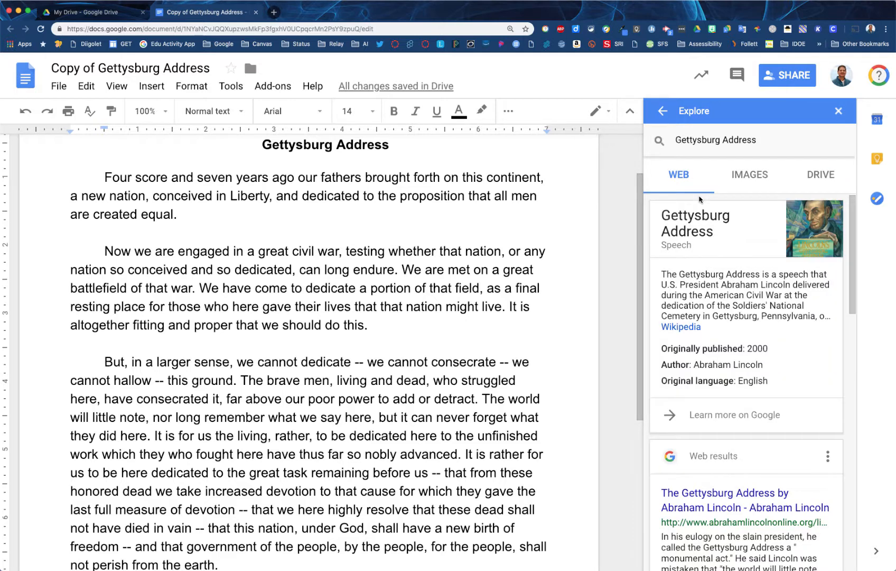
left_click(747, 179)
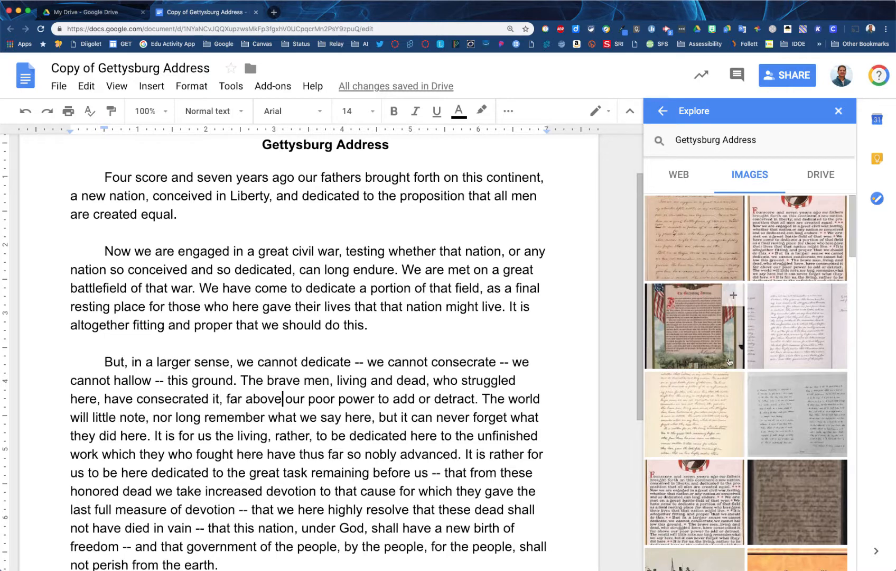
- Browse the Gettysburg Address image results and insert the black-and-white crowd photo at the cursor in the third paragraph
mouse_move(735, 394)
scroll(734, 393, "down", 10)
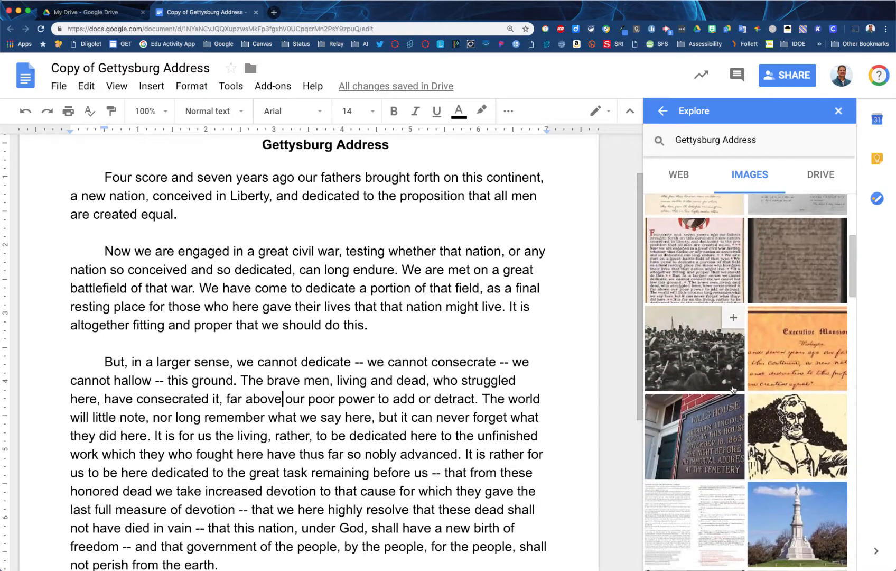
scroll(732, 388, "down", 5)
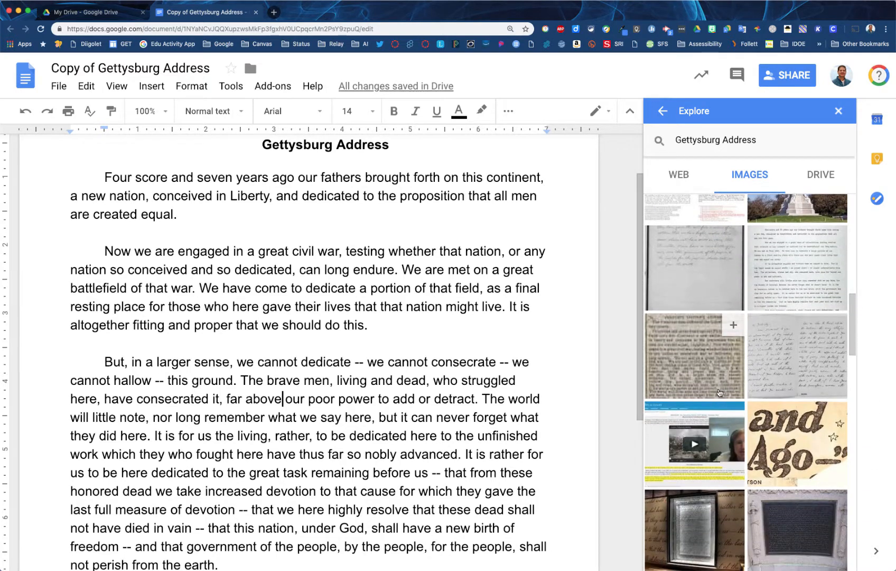
scroll(720, 392, "up", 10)
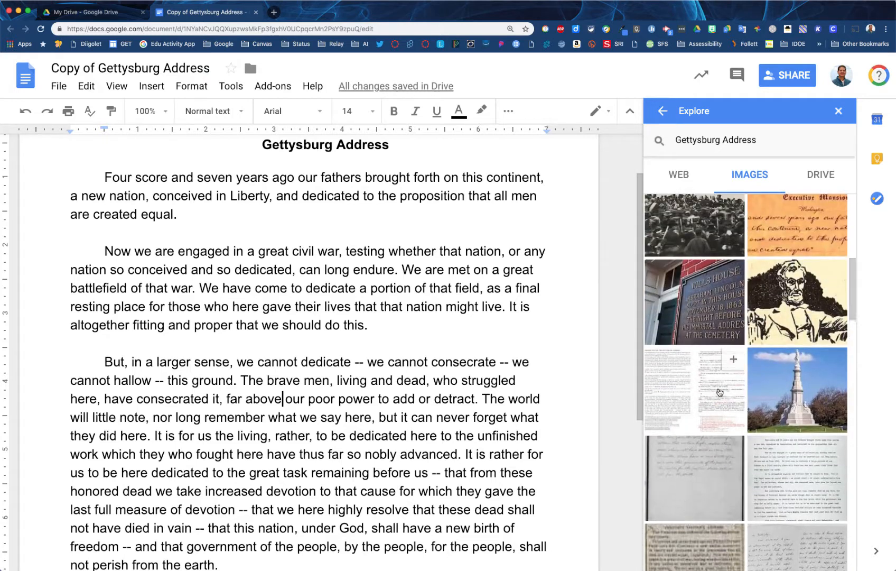
scroll(719, 392, "up", 3)
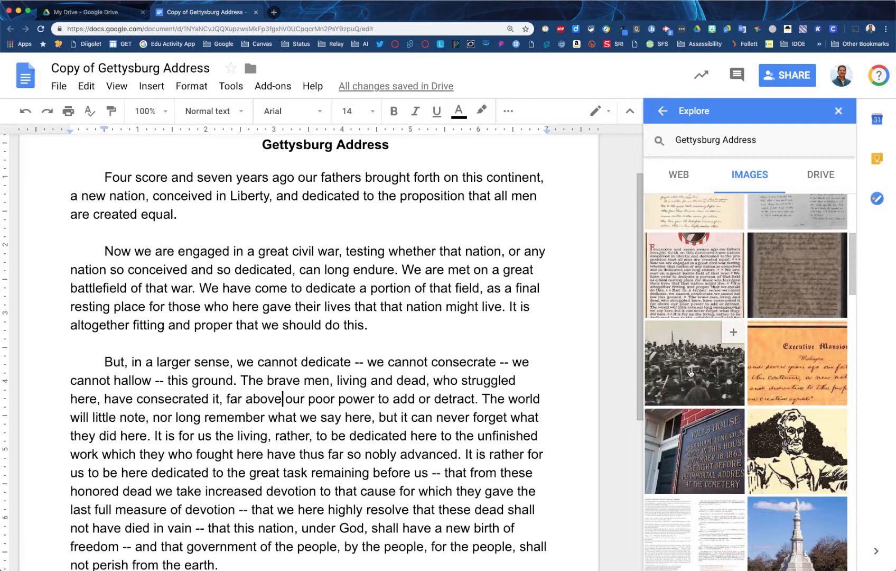
left_click(733, 333)
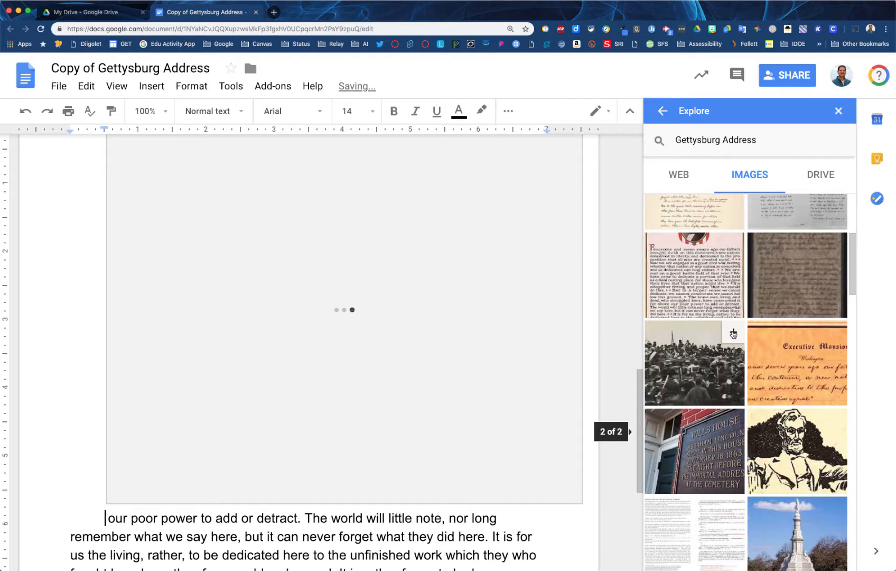
scroll(351, 337, "up", 2)
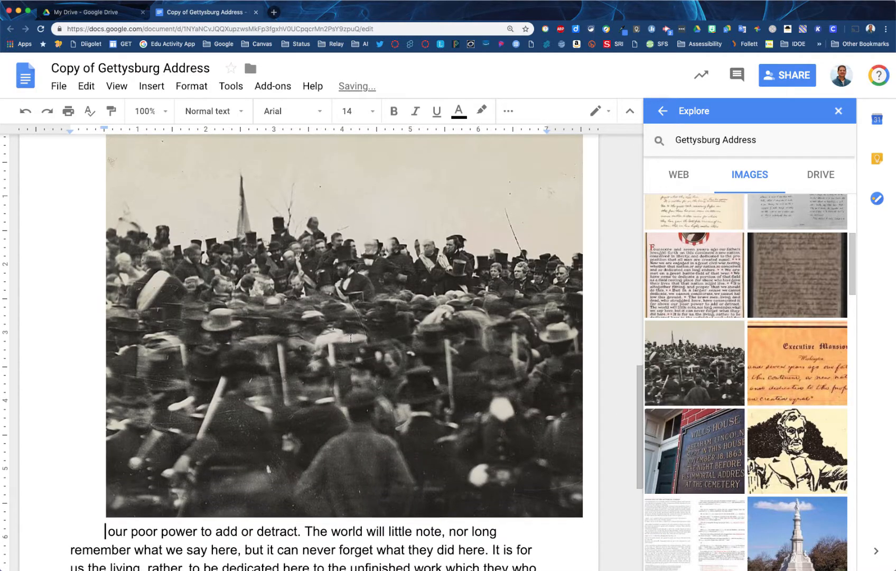
scroll(350, 337, "down", 1)
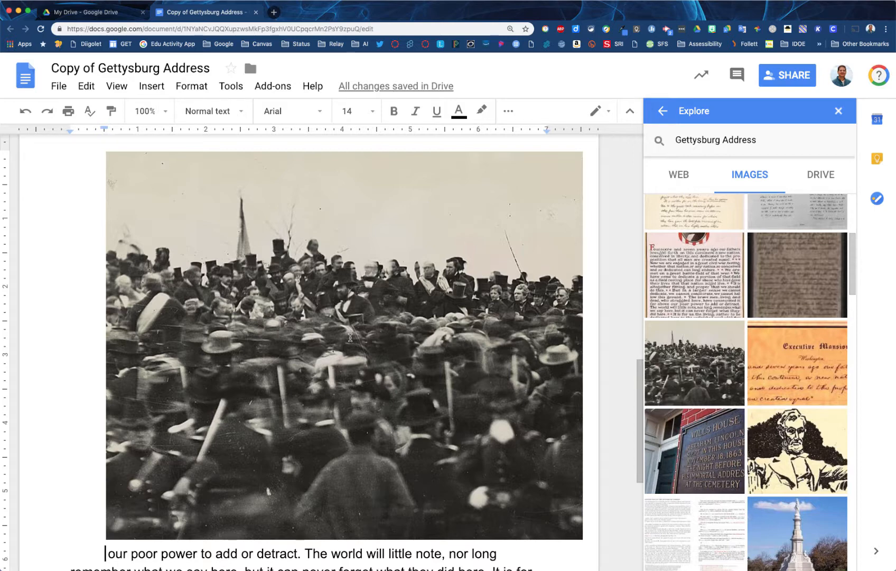
- Resize the inserted crowd photo proportionally to about 5.7 inches wide
left_click(358, 309)
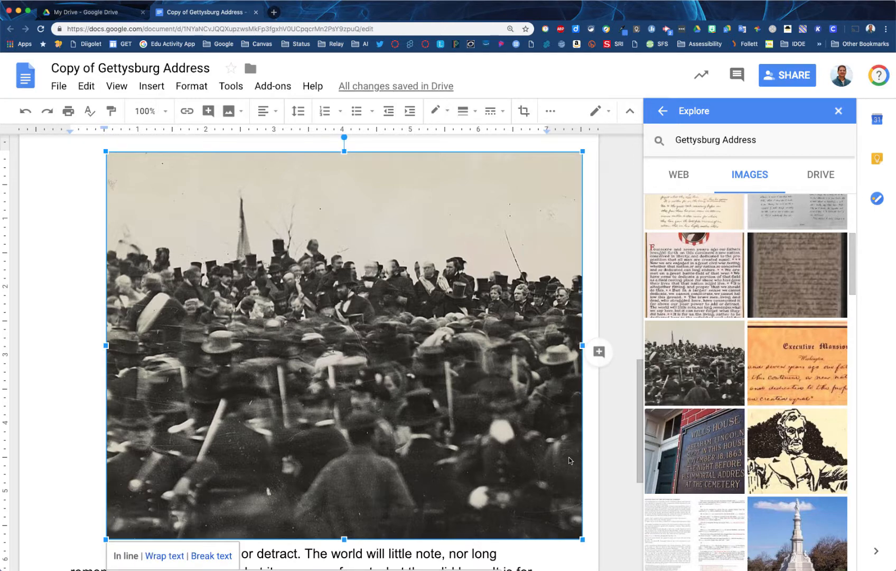
scroll(458, 156, "up", 2)
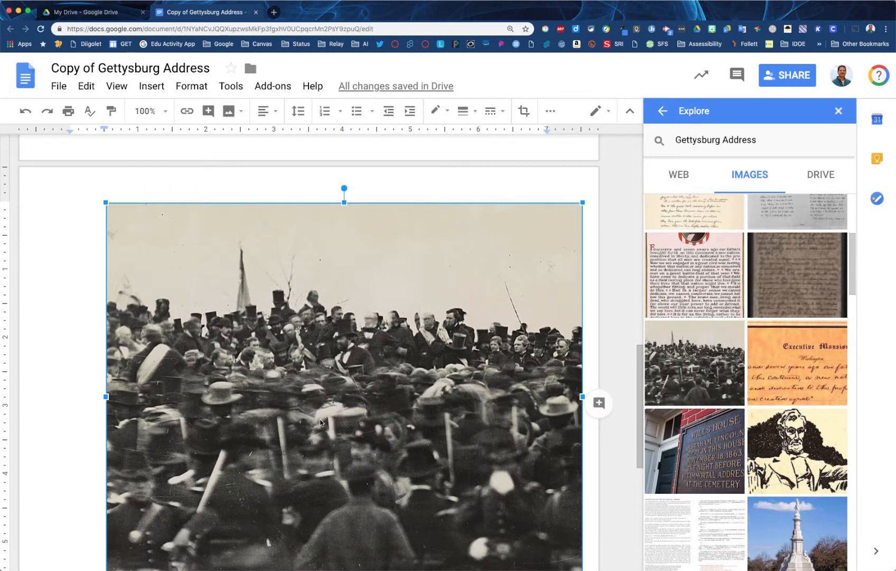
scroll(320, 422, "down", 2)
left_click_drag(582, 527, 493, 403)
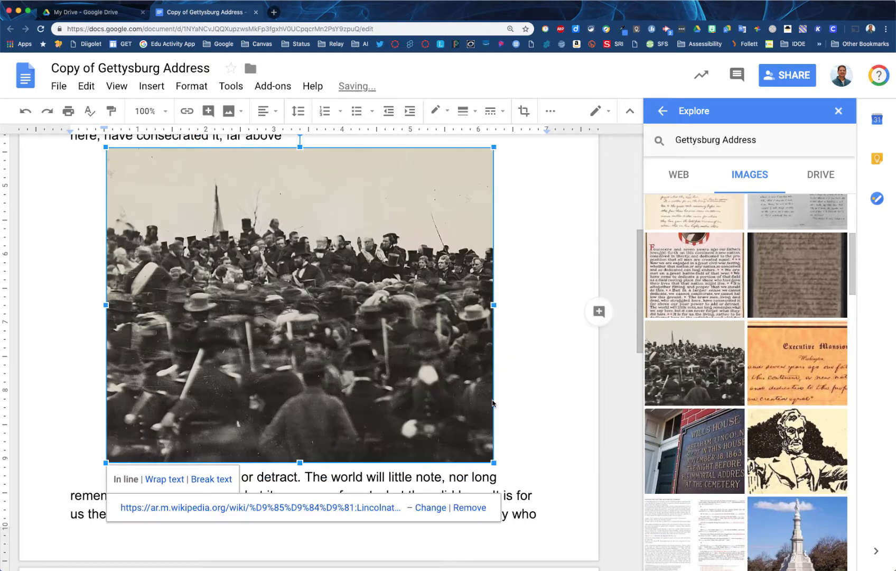
- Crop a strip of about 0.4 inch off the photo's upper edge and shrink the photo to about 2.25 inches wide
double_click(300, 288)
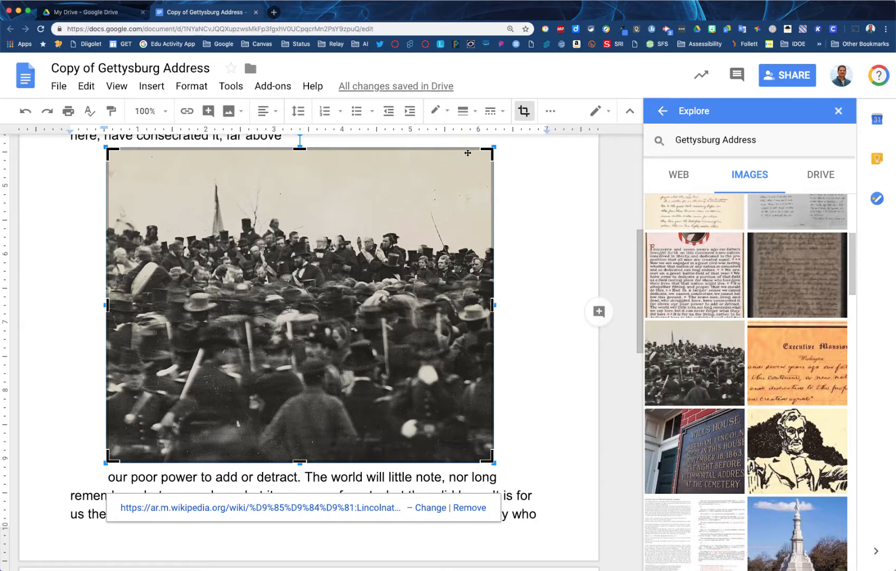
left_click_drag(300, 150, 302, 174)
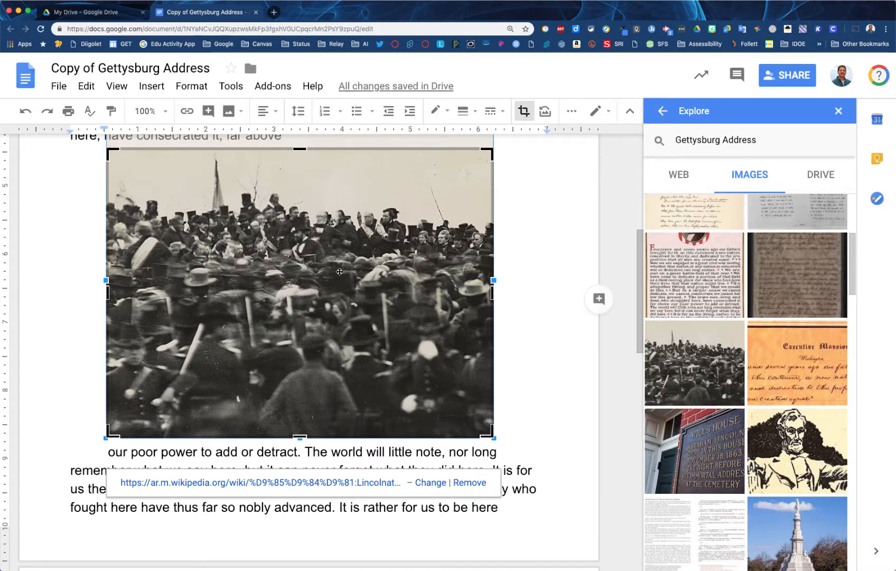
left_click(581, 339)
left_click(352, 320)
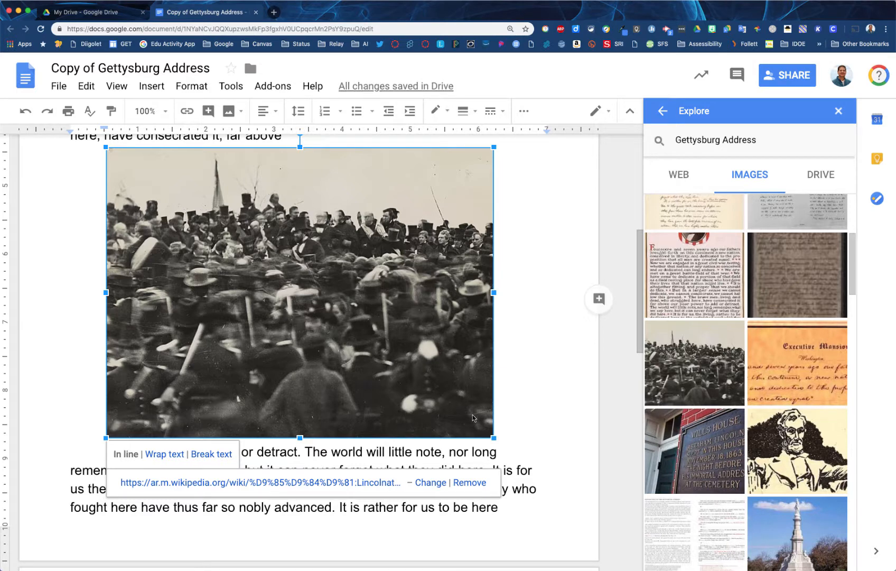
left_click_drag(493, 437, 233, 263)
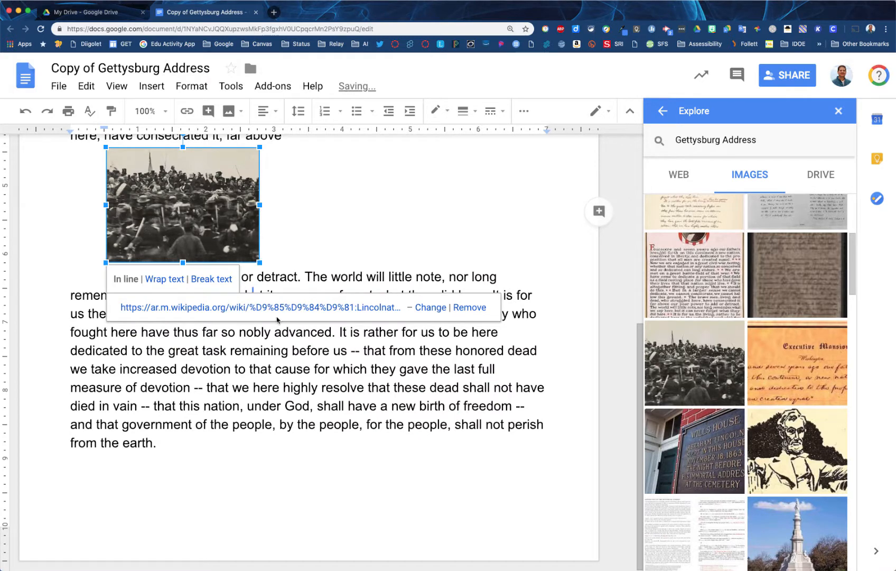
- Move the photo after "to that cause for" in the last paragraph, try Break text, and set its layout to Wrap text
left_click_drag(325, 369, 332, 369)
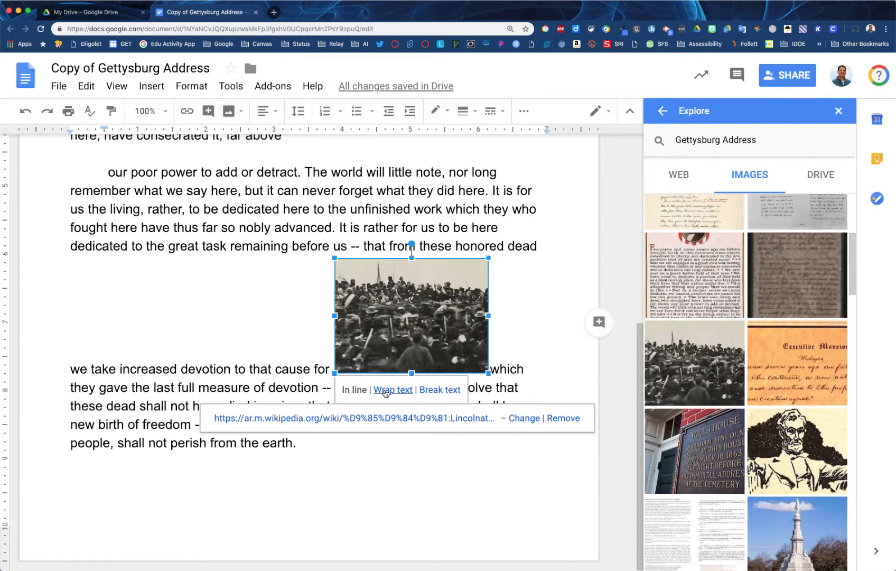
left_click(441, 391)
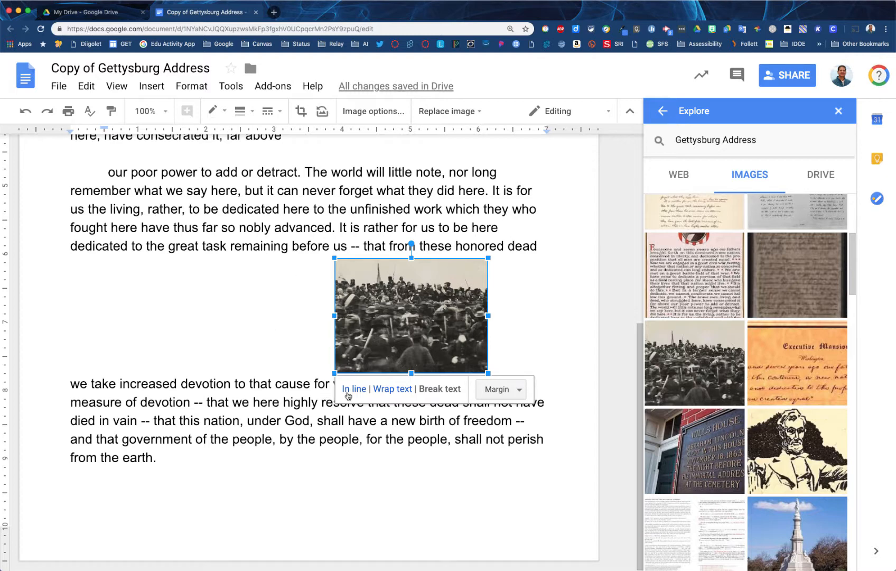
left_click(392, 389)
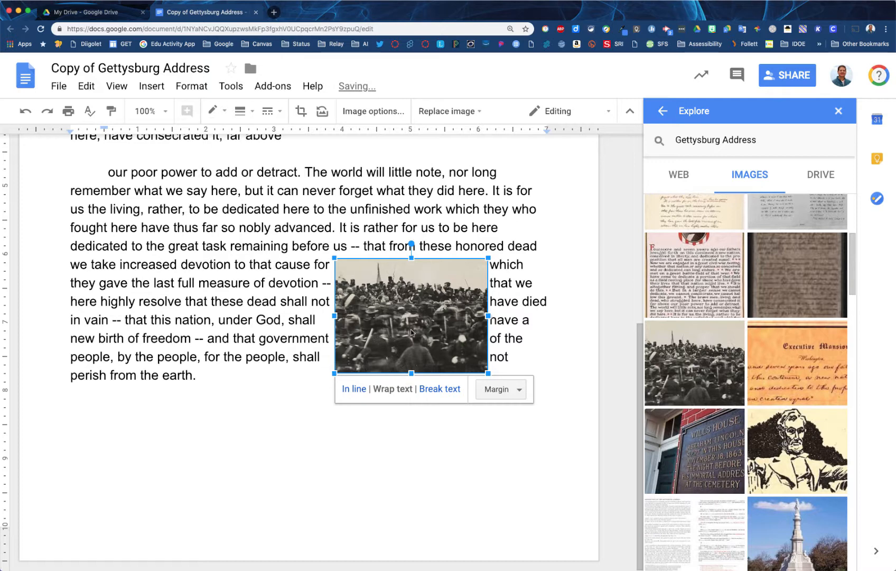
- Position the wrapped photo mid-width in the last paragraph, just below the line starting "our poor power to add or detract"
left_click_drag(411, 331, 315, 279)
scroll(315, 279, "up", 5)
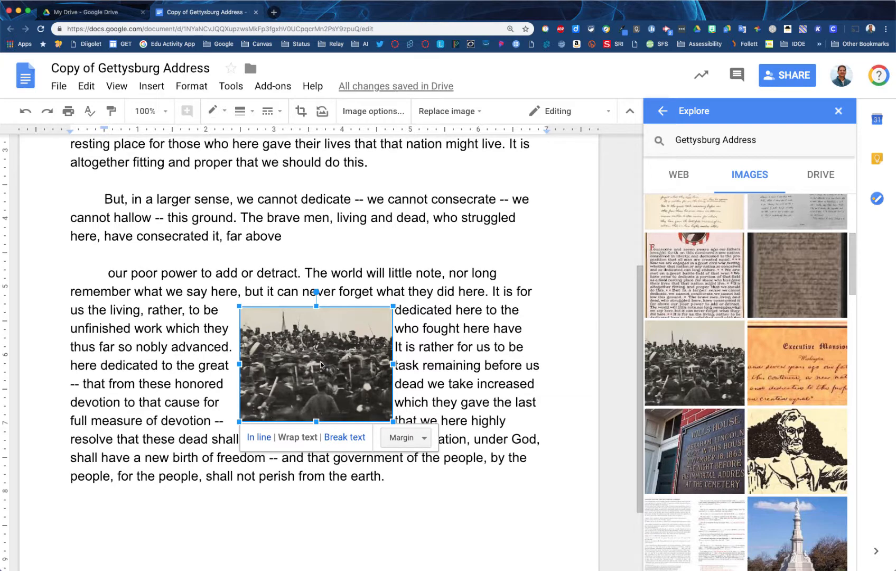
left_click_drag(317, 364, 298, 356)
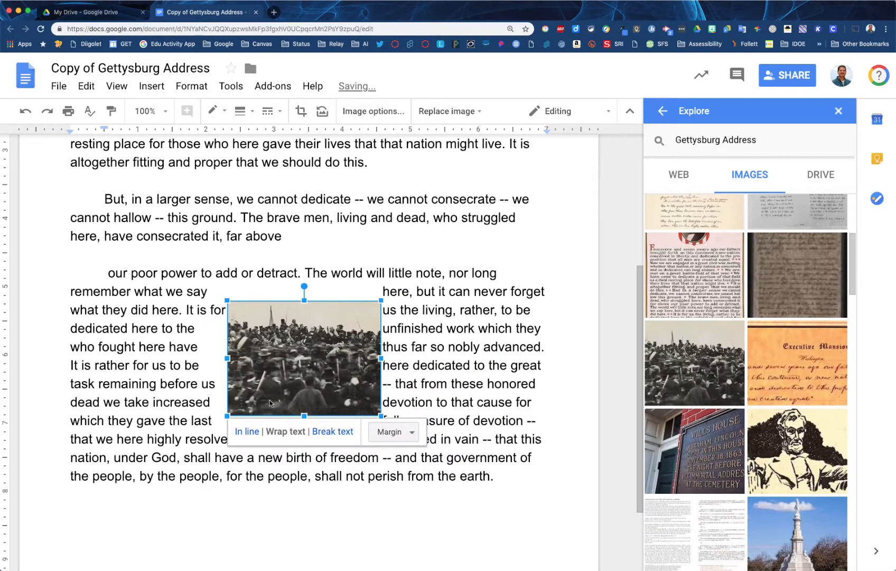
mouse_move(286, 386)
left_mouse_down()
mouse_move(277, 399)
mouse_move(289, 370)
left_mouse_up()
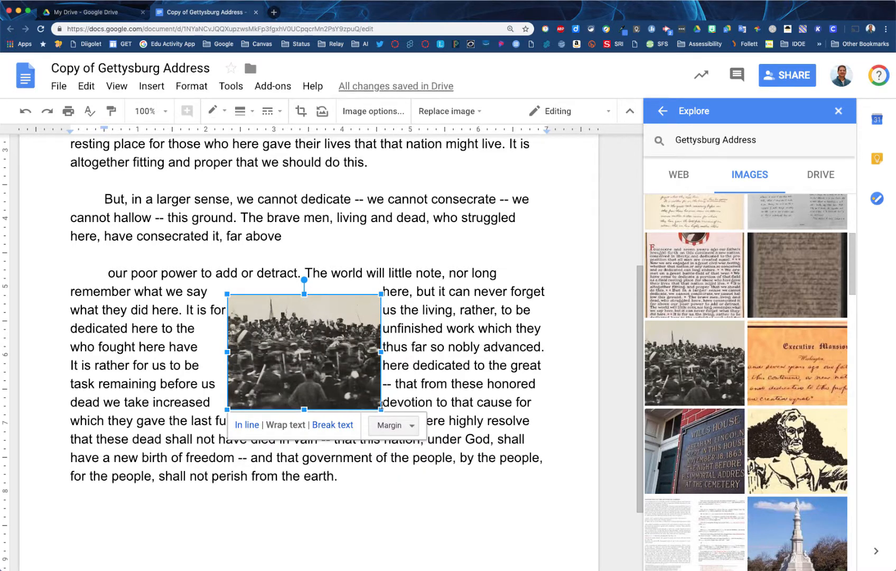
- Try text margins of 0 inch, 1 inch and 1/8 inch around the wrapped crowd photo
left_click(412, 425)
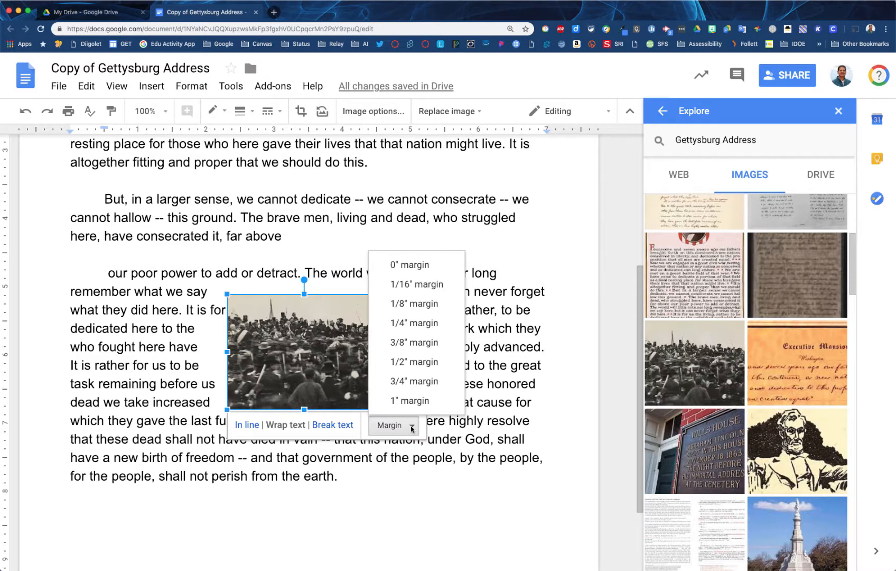
left_click(410, 264)
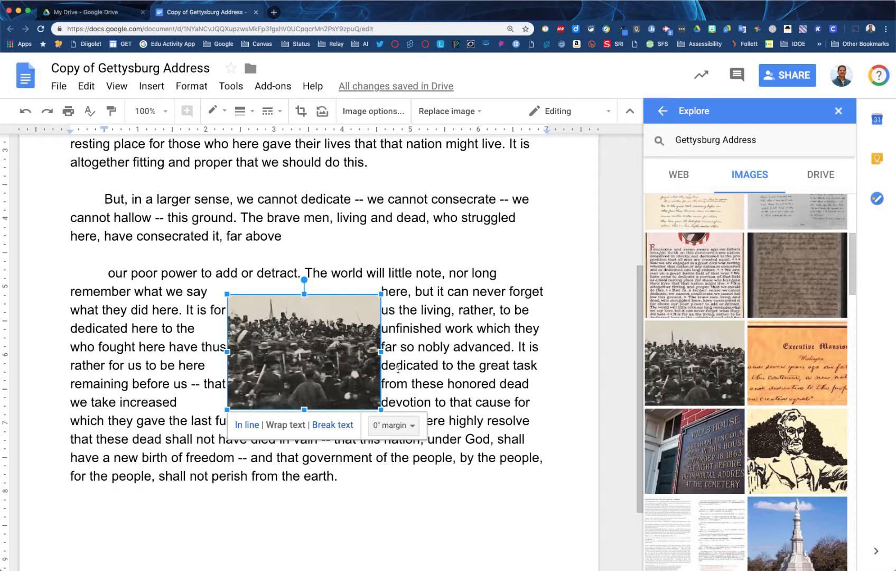
left_click(411, 426)
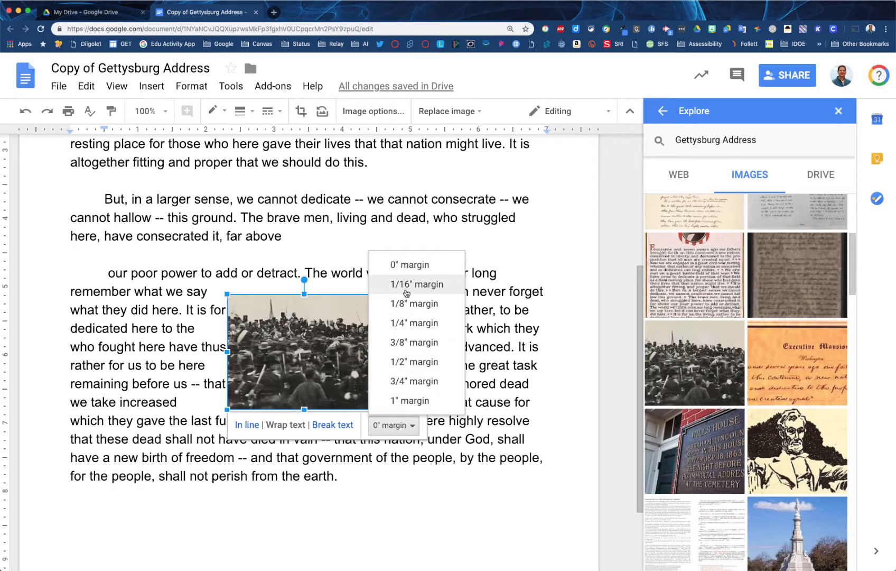
left_click(405, 402)
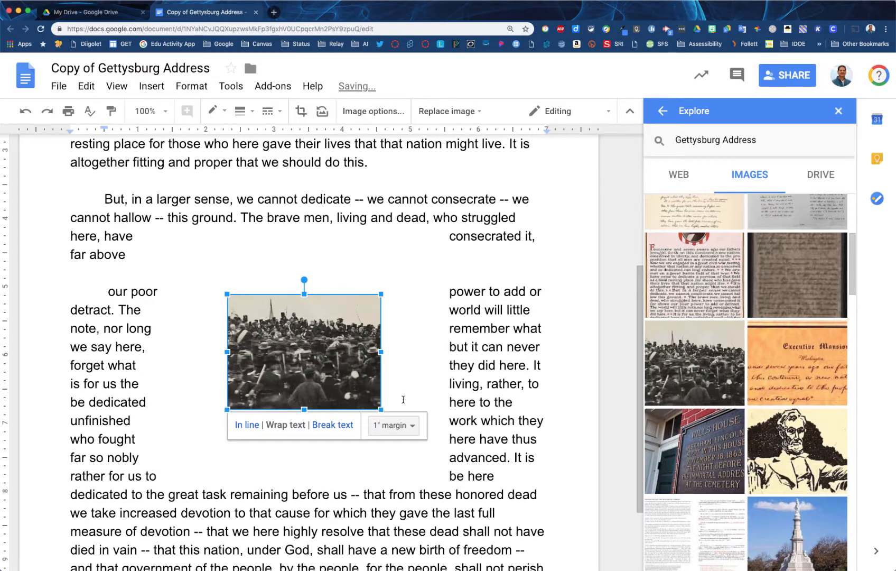
left_click(414, 427)
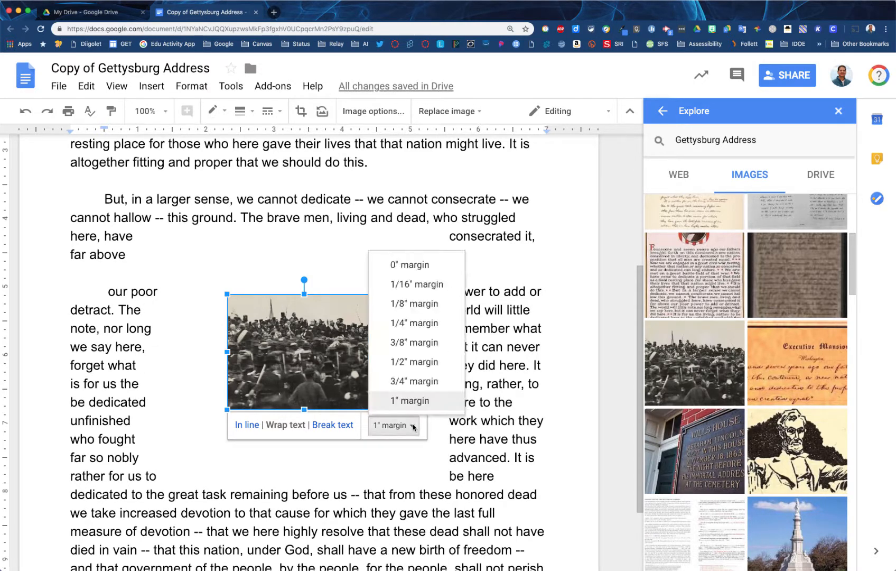
left_click(416, 304)
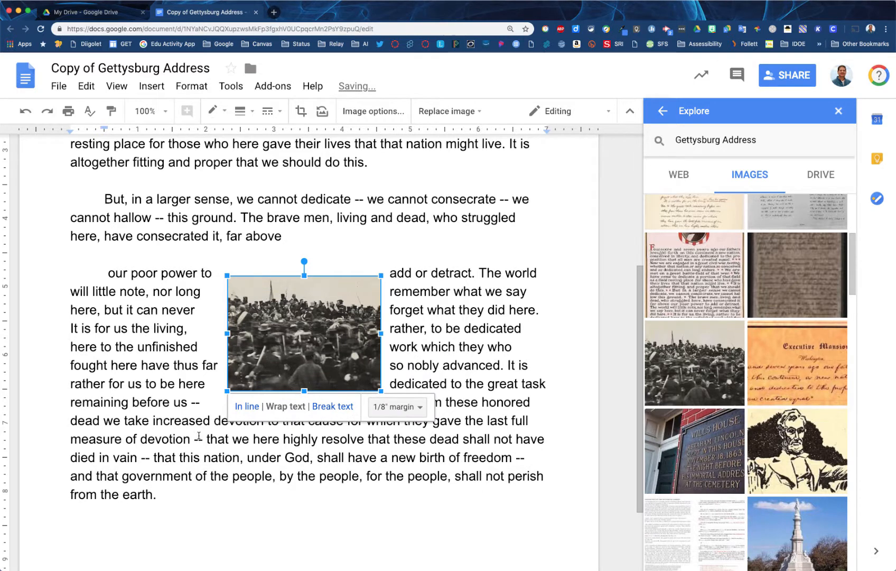
left_click(266, 534)
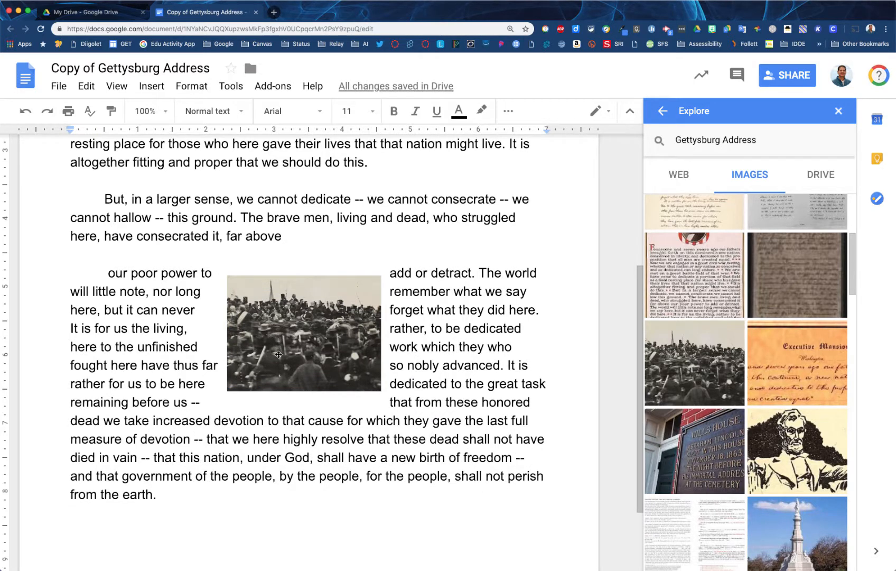
- Nudge the crowd photo slightly down in the last paragraph and set its text margin to 1/16 inch
left_click(317, 340)
left_click_drag(317, 340, 317, 344)
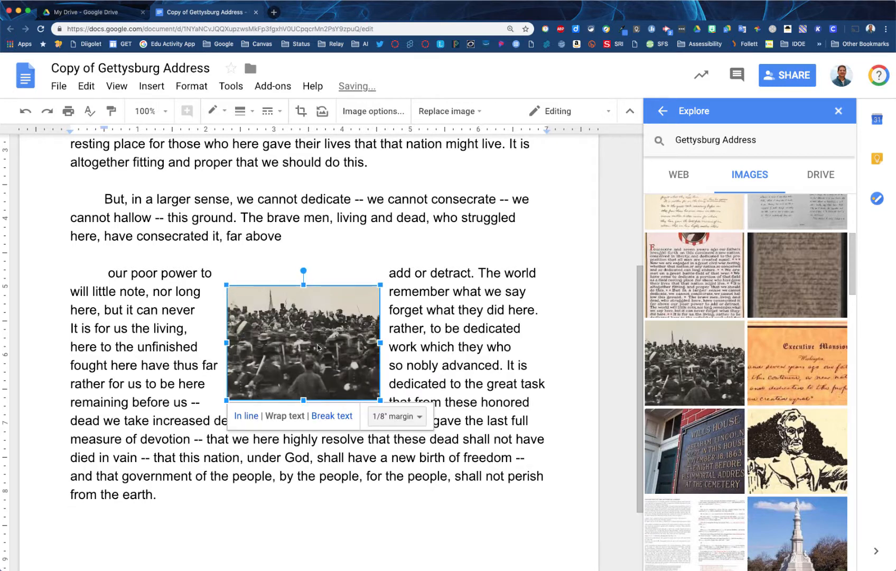
left_click(421, 417)
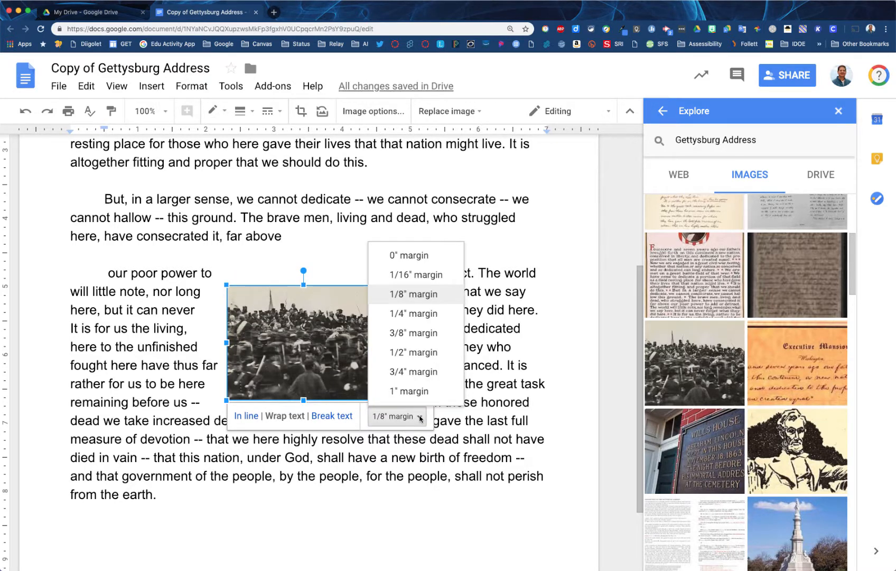
left_click(394, 269)
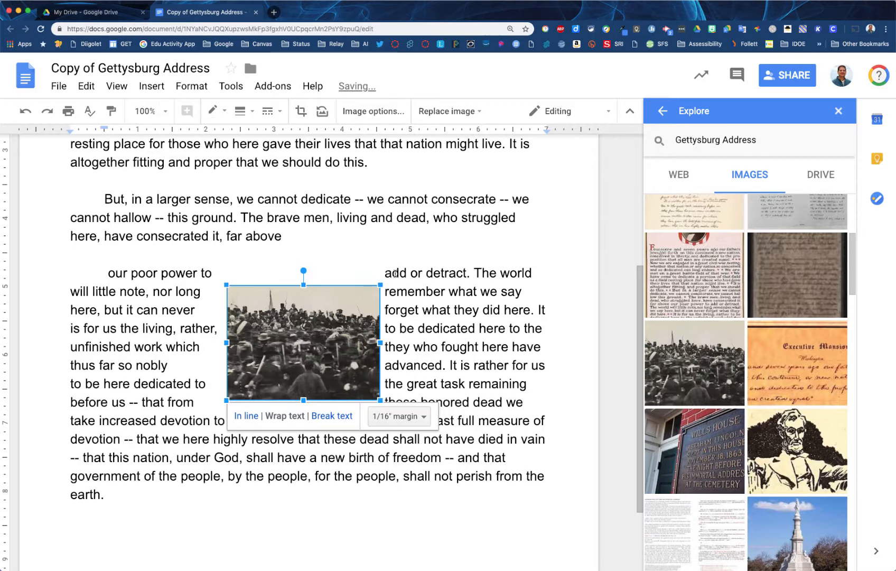
left_click(422, 417)
left_click(422, 418)
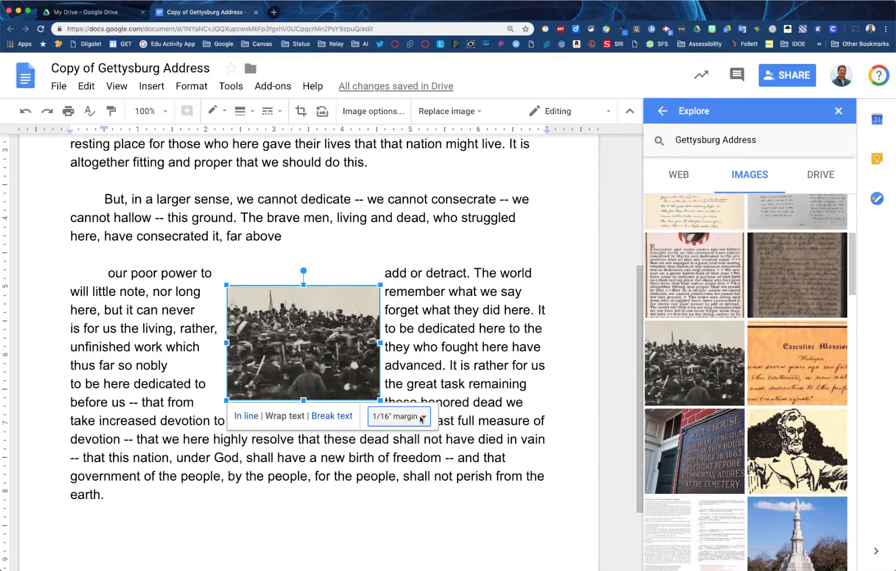
- Try the wrapped photo across the "But, in a larger sense" paragraph and in the middle of the "Now we are engaged" paragraph
left_click_drag(309, 369, 298, 222)
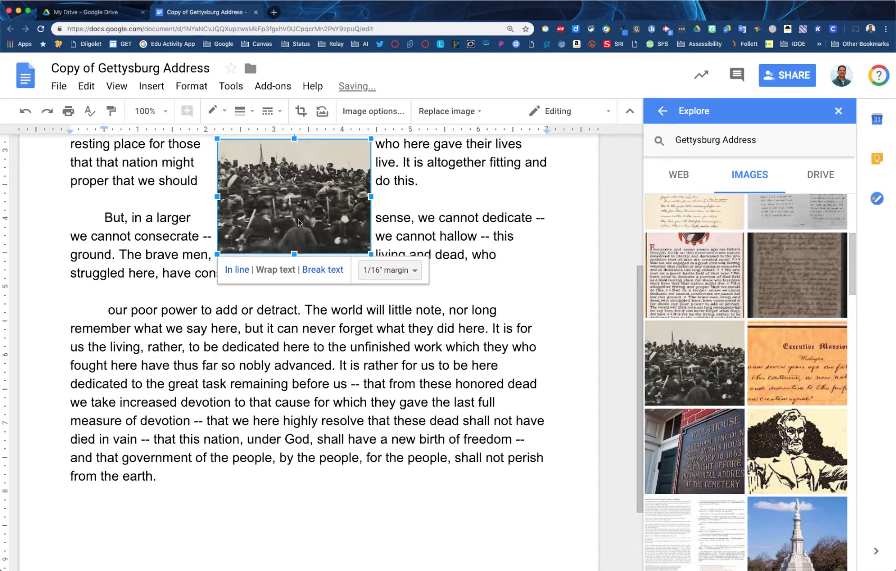
scroll(269, 423, "up", 2)
left_click_drag(261, 325, 281, 308)
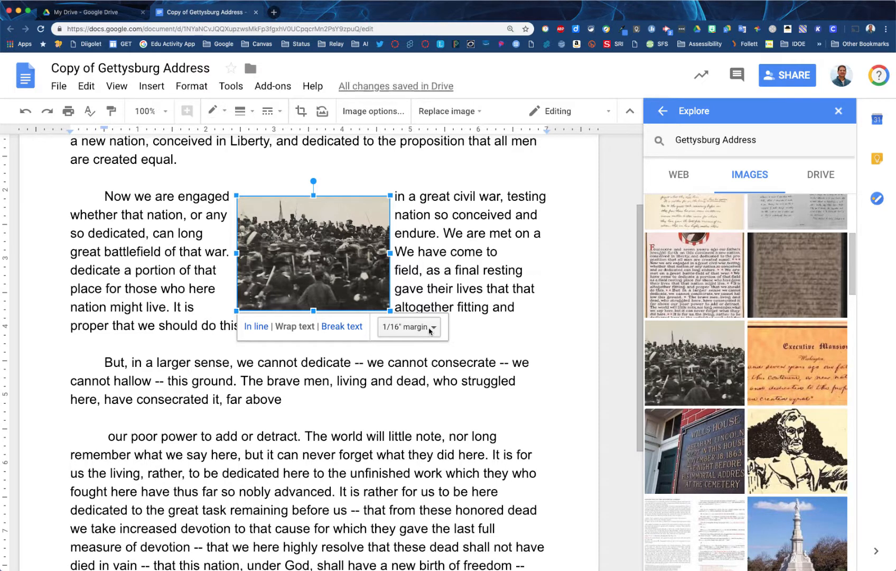
- Move the photo to the middle of the last paragraph, just below "us the living, rather, to be dedicated here", and deselect it
left_click_drag(317, 270, 294, 508)
scroll(429, 354, "down", 3)
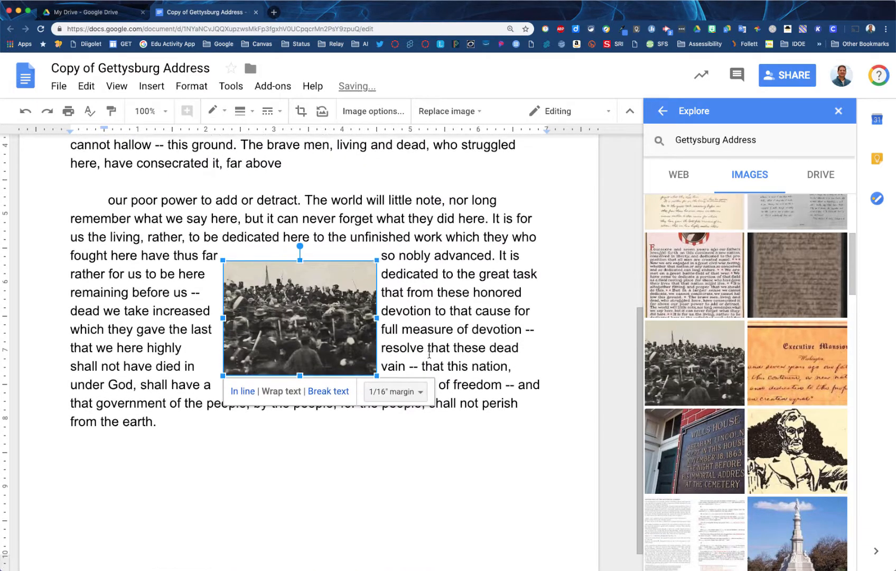
scroll(428, 355, "up", 1)
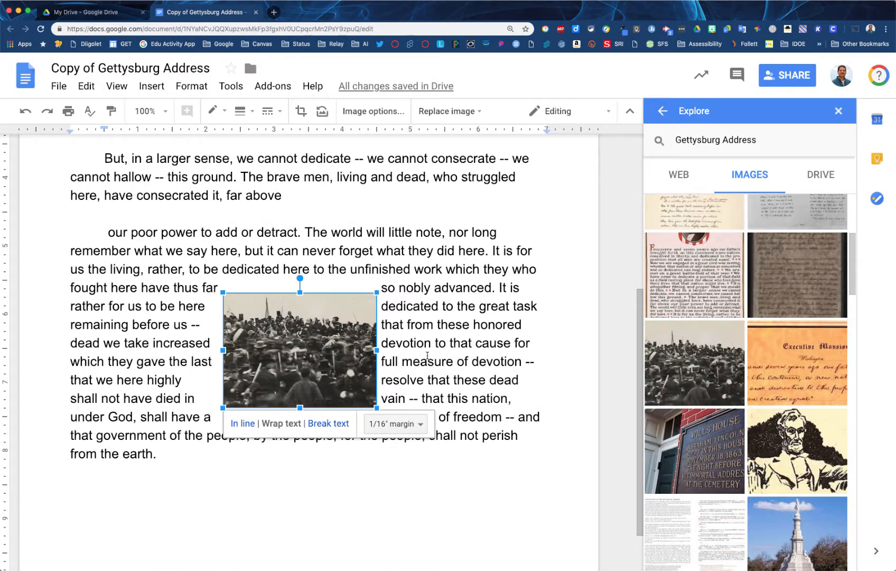
left_click(313, 475)
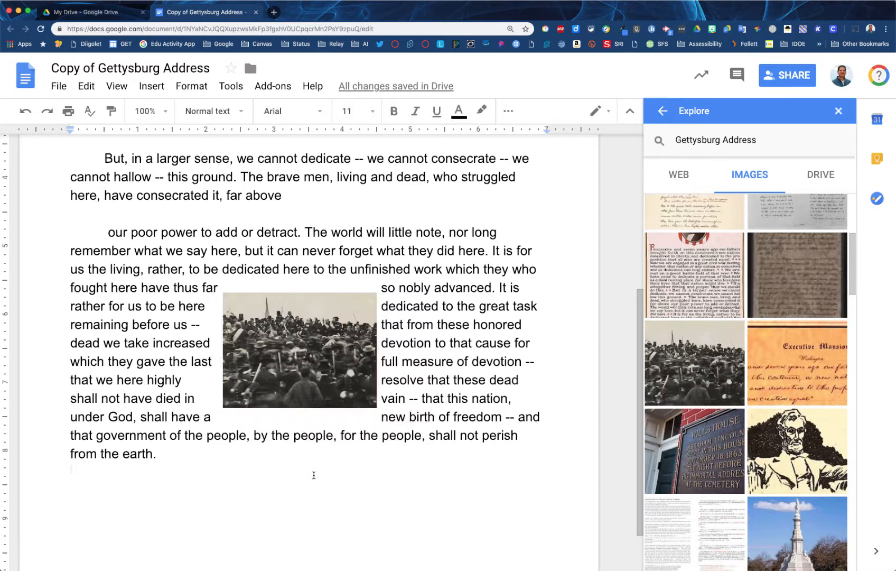